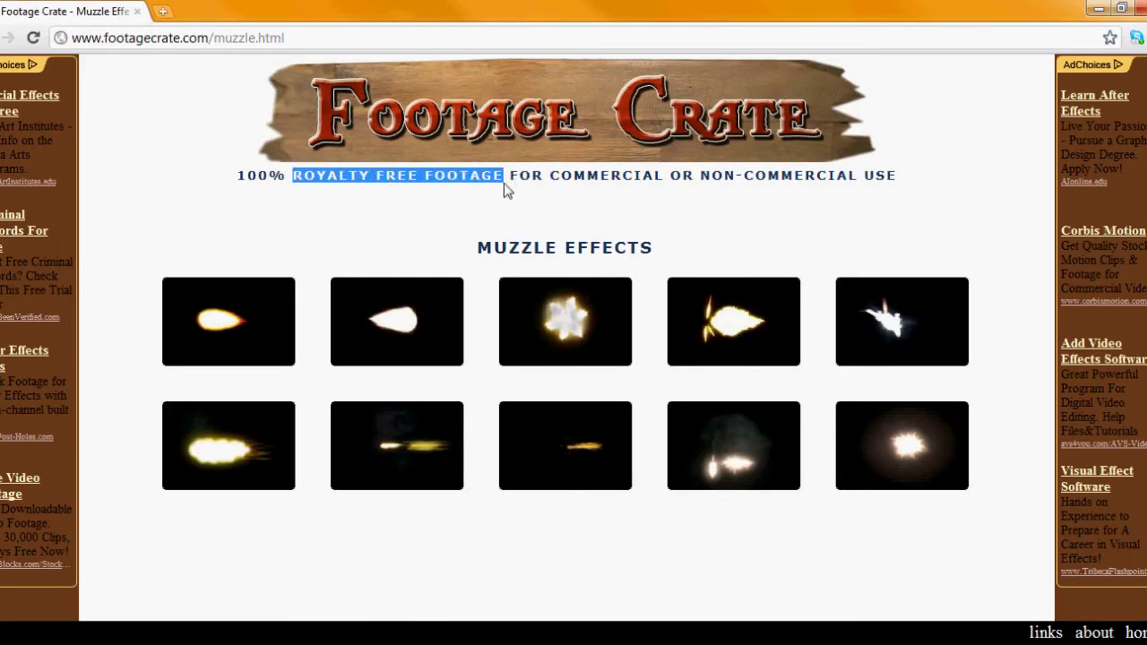
- Preview the star-shaped flash and save the high-res Machine Gun MOV zip
{"action": "scroll", "coordinate": [503, 234], "scroll_direction": "down", "scroll_amount": 1}
{"action": "left_click", "coordinate": [584, 326]}
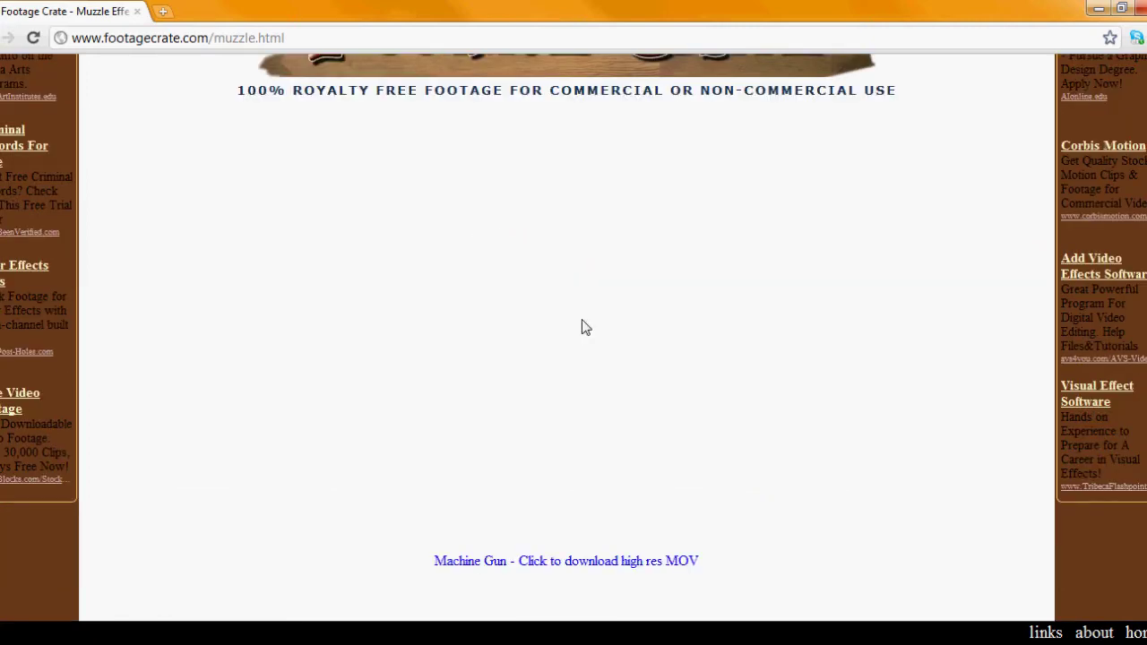
{"action": "right_click", "coordinate": [577, 538]}
{"action": "left_click", "coordinate": [525, 553]}
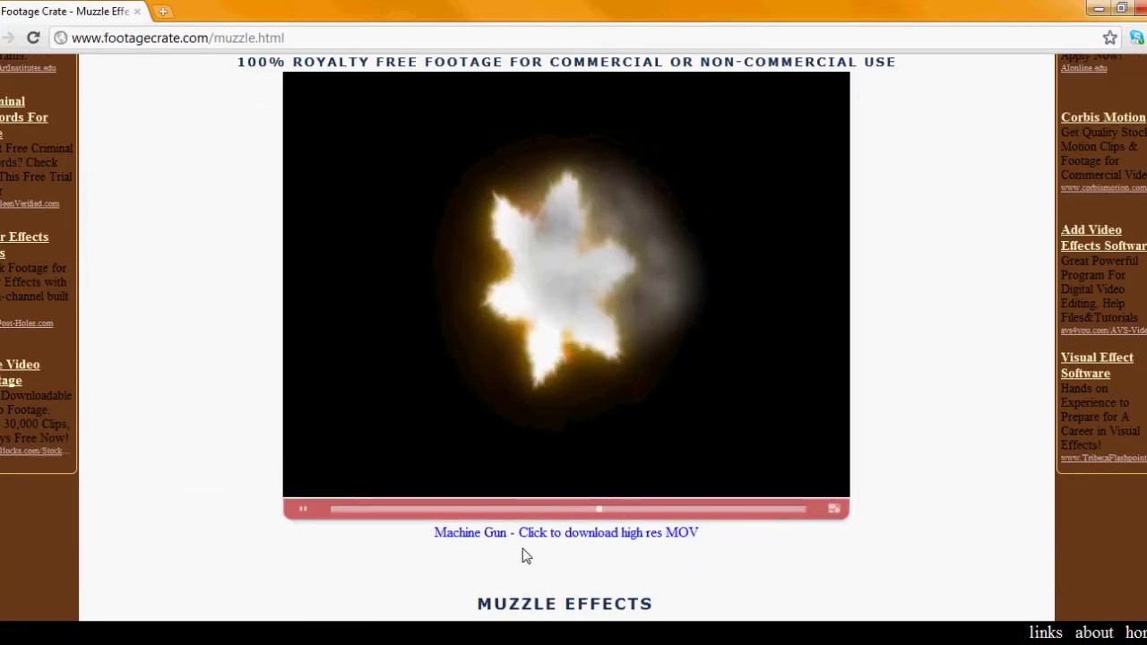
{"action": "left_click", "coordinate": [561, 538]}
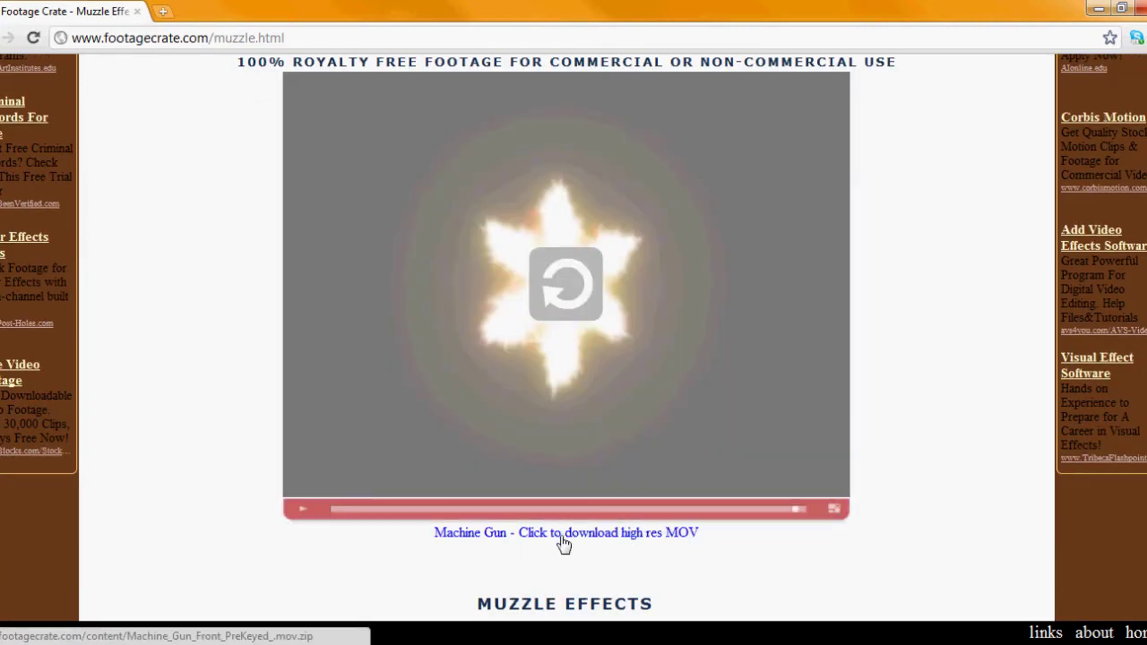
{"action": "left_click", "coordinate": [526, 537]}
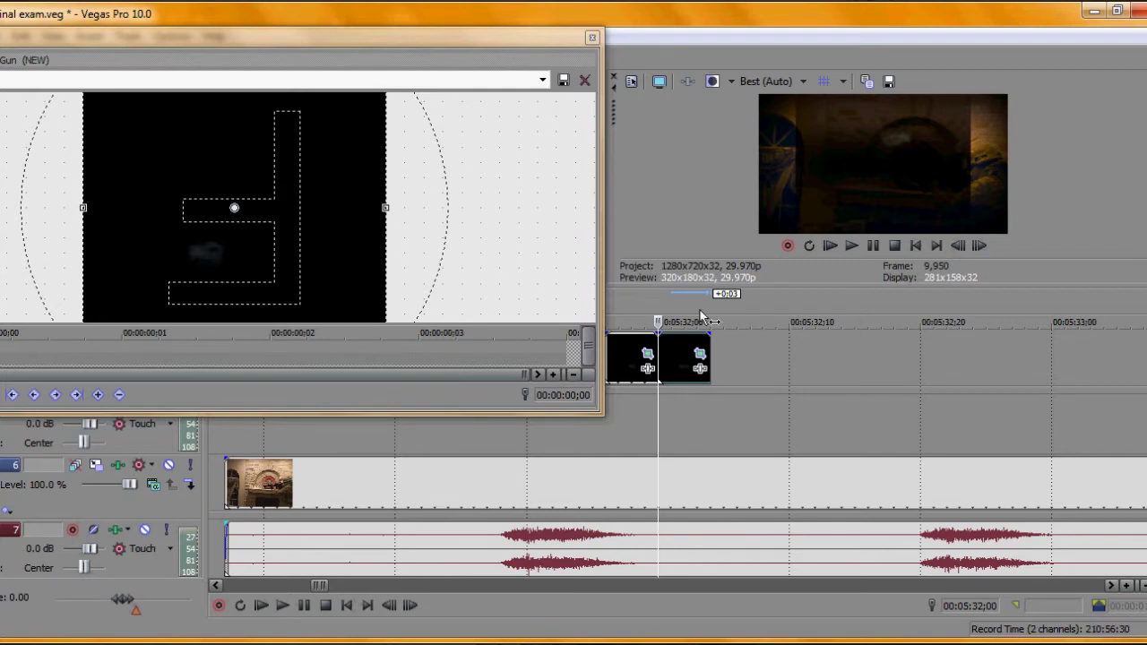
- Add Chroma Keyer to the first Machine Gun flash clip
{"action": "left_click", "coordinate": [592, 37]}
{"action": "left_click", "coordinate": [648, 368]}
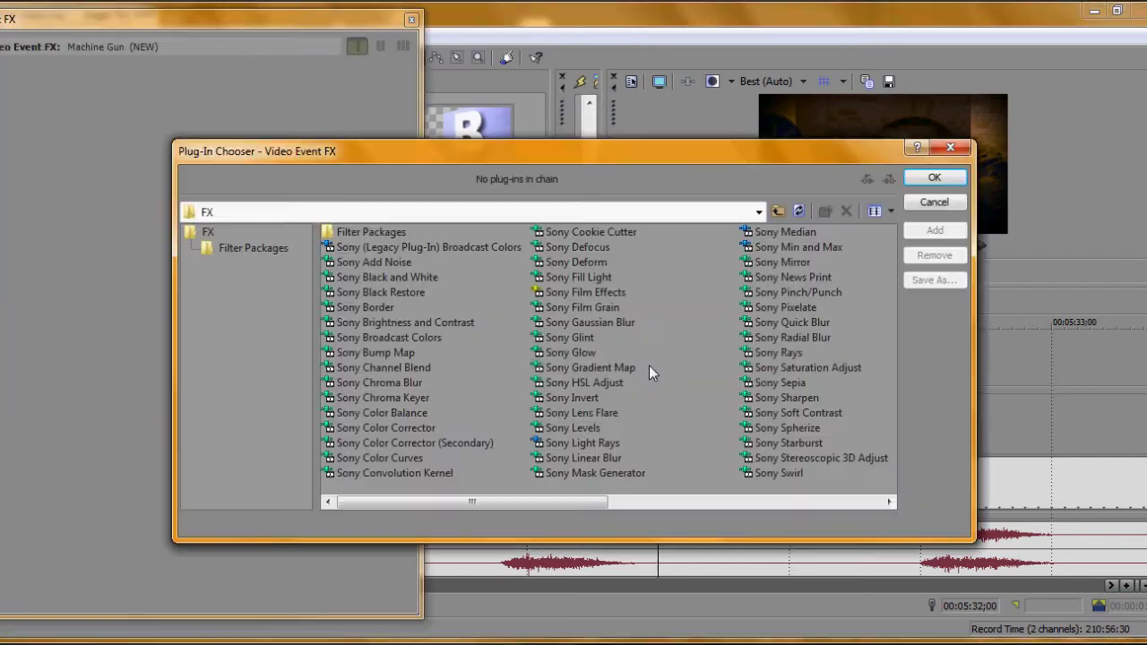
{"action": "left_click", "coordinate": [934, 177]}
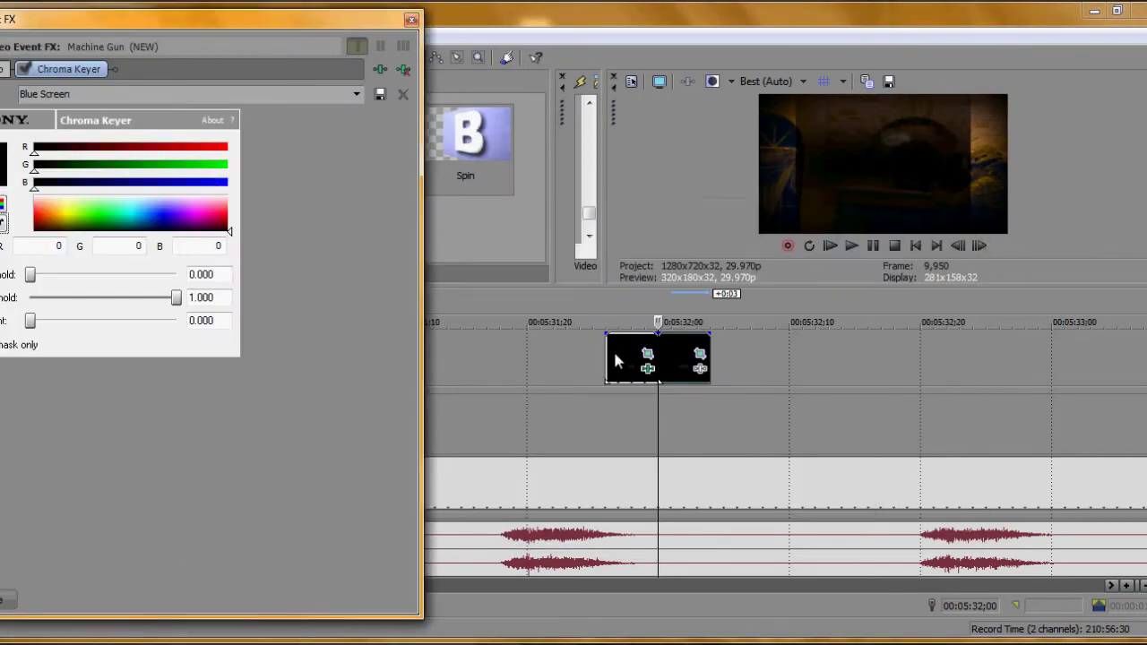
- Shift the flash left and down to the muzzle in Pan/Crop, and raise the Low threshold
{"action": "left_click", "coordinate": [629, 395]}
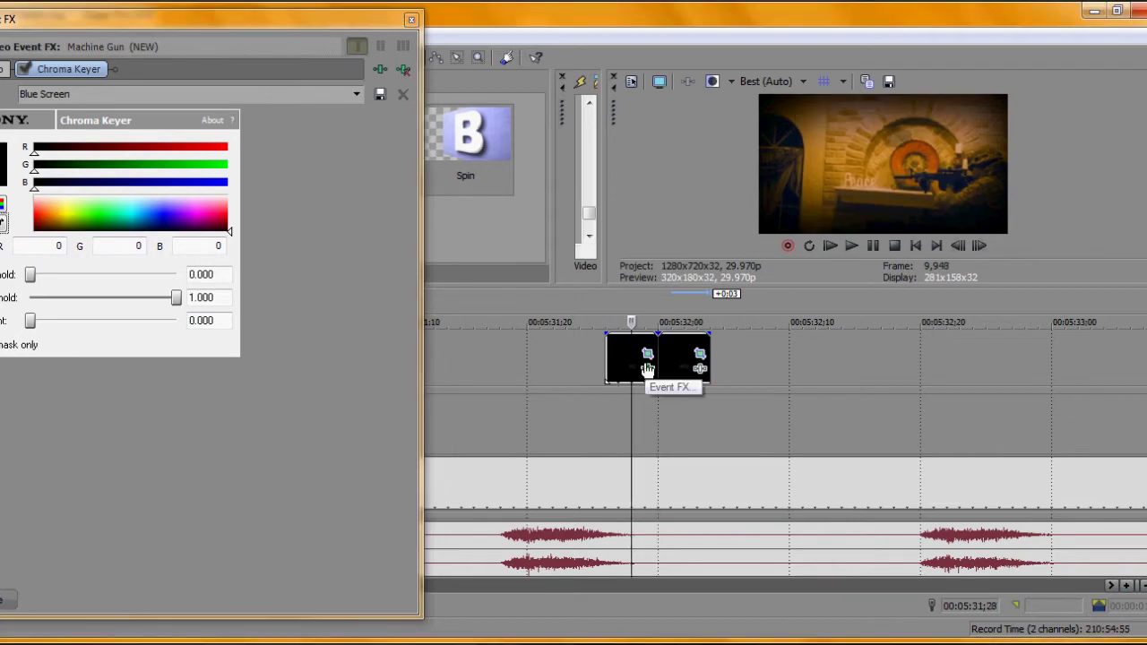
{"action": "left_click", "coordinate": [647, 355]}
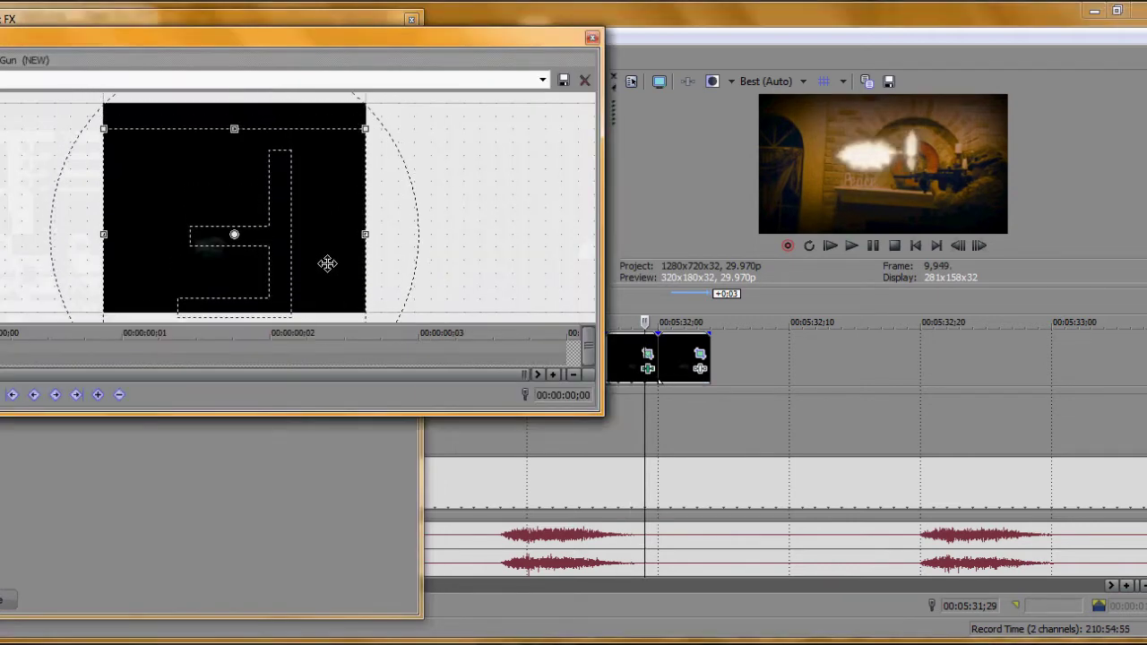
{"action": "mouse_move", "coordinate": [327, 263]}
{"action": "left_mouse_down"}
{"action": "mouse_move", "coordinate": [311, 295]}
{"action": "mouse_move", "coordinate": [323, 277]}
{"action": "mouse_move", "coordinate": [311, 275]}
{"action": "left_mouse_up"}
{"action": "left_click", "coordinate": [591, 37]}
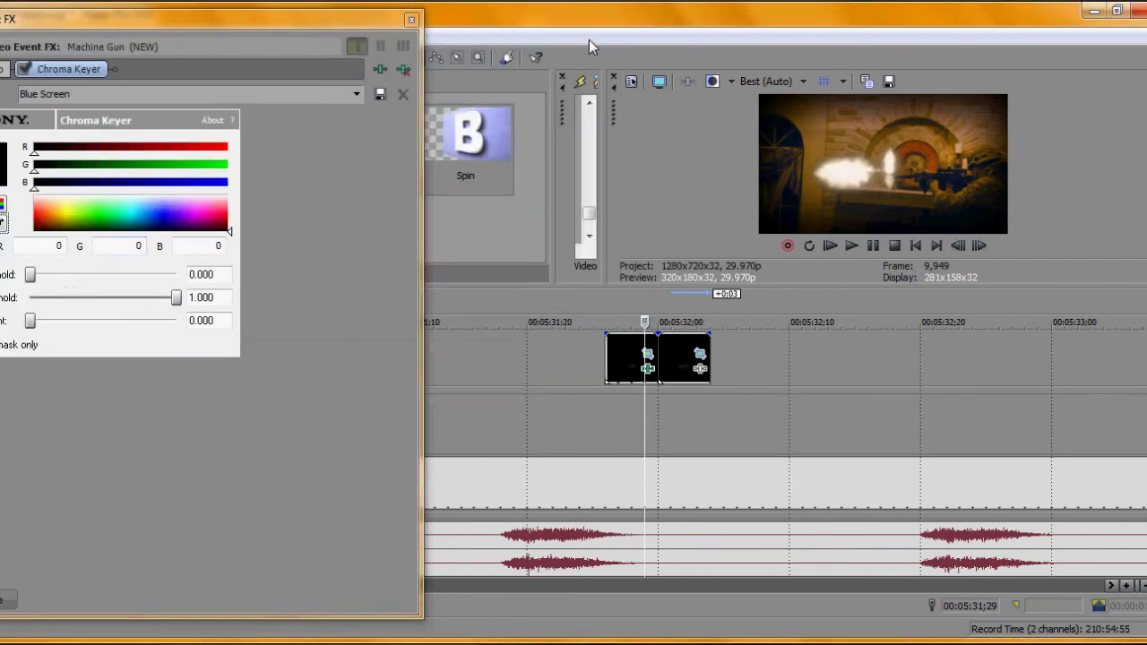
{"action": "left_click_drag", "start_coordinate": [58, 276], "coordinate": [75, 283]}
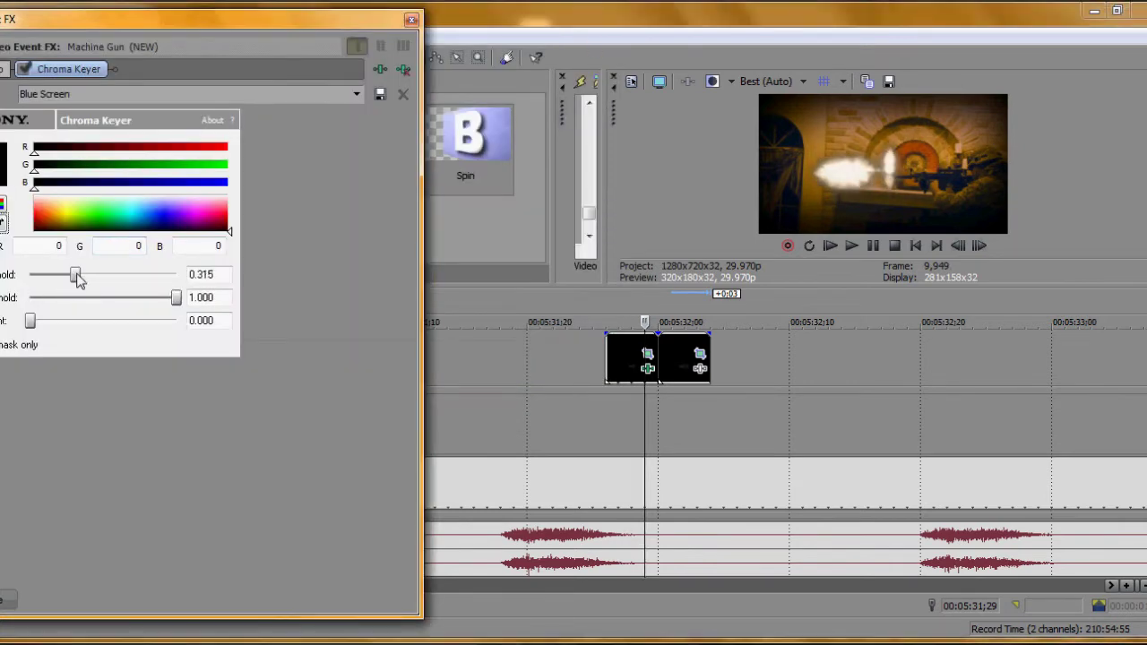
- Add Chroma Keyer to the second flash clip and move both clips earlier
{"action": "left_click", "coordinate": [702, 369]}
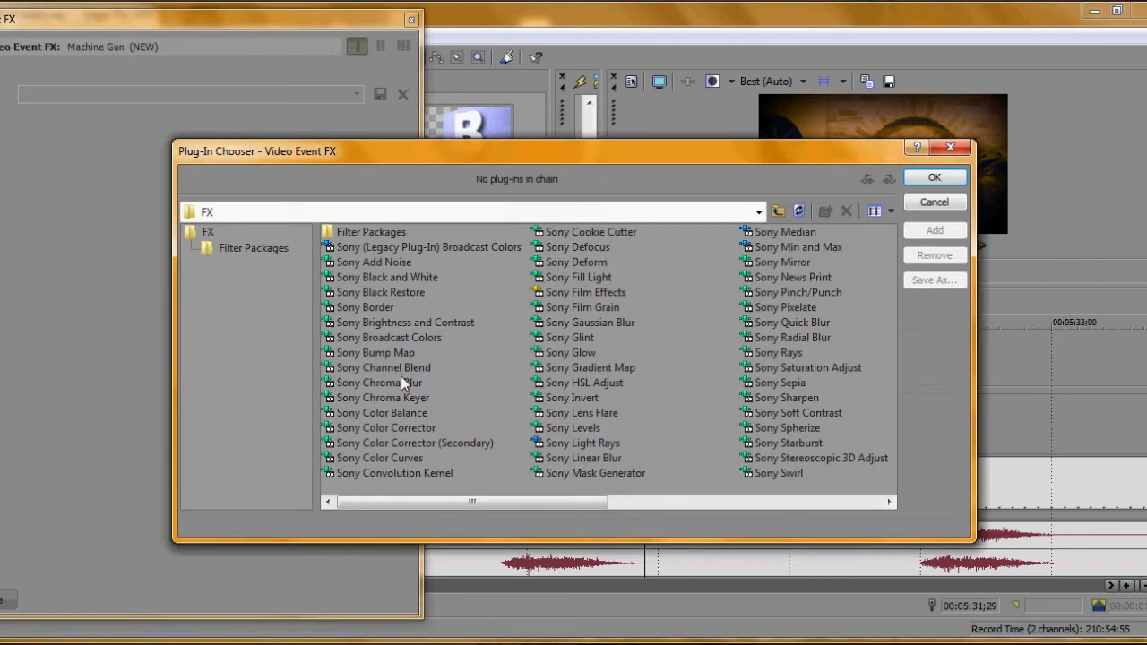
{"action": "left_click", "coordinate": [935, 231]}
{"action": "left_click", "coordinate": [935, 177]}
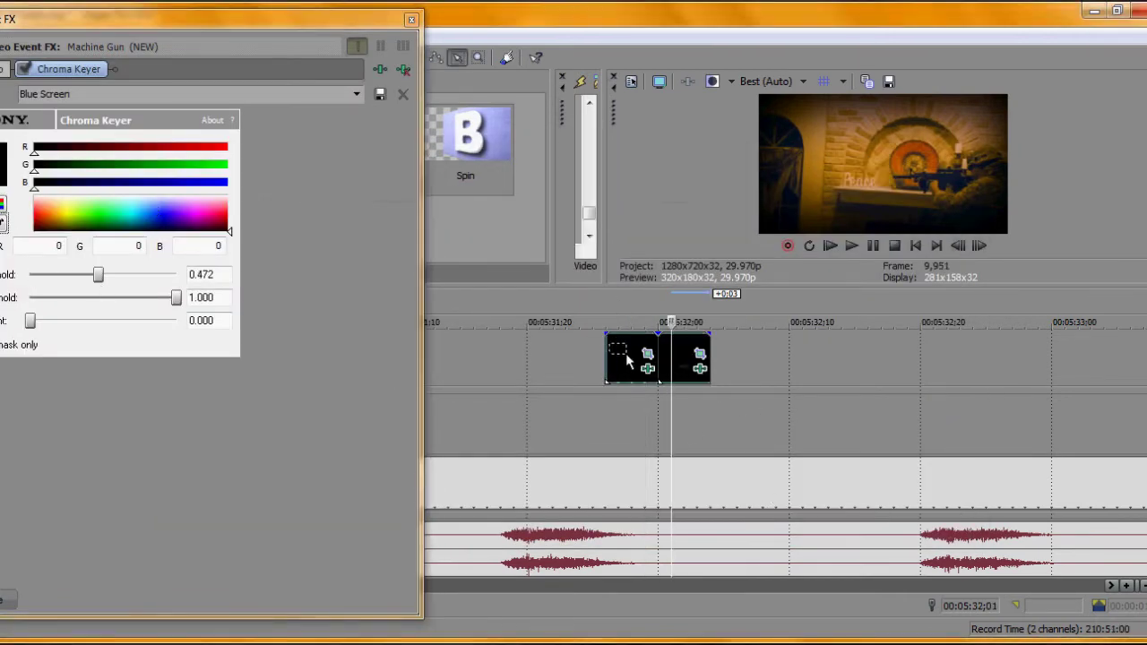
{"action": "left_click_drag", "start_coordinate": [626, 358], "coordinate": [540, 360]}
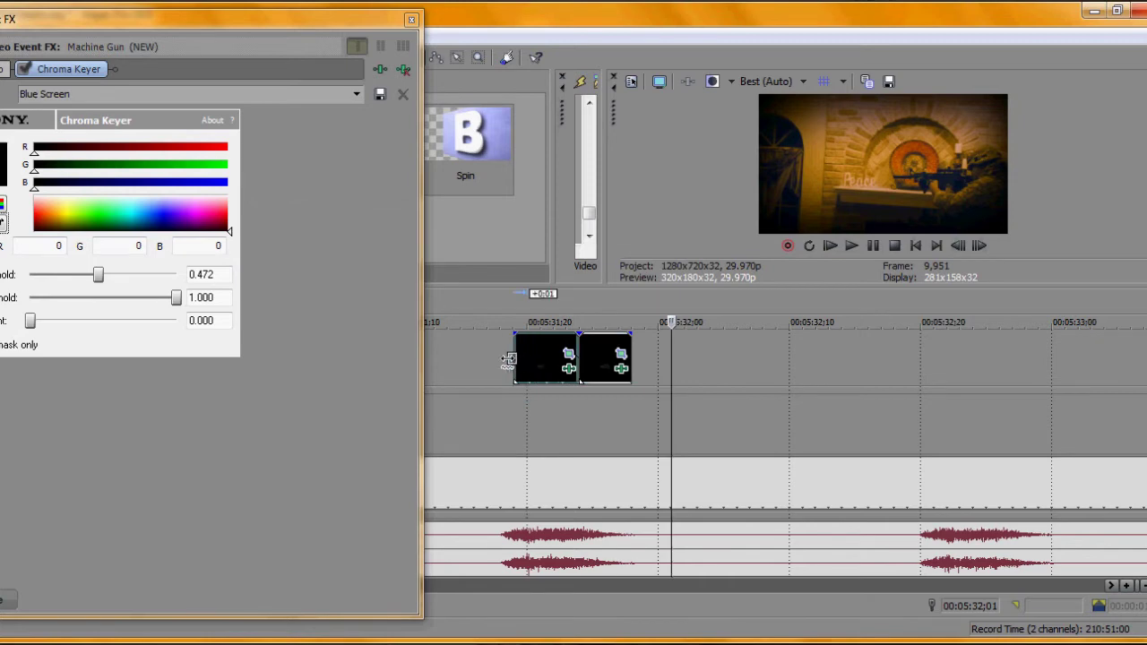
- Loop-play the first flash, lower Low threshold to 0.315, and trim its start
{"action": "key", "text": "space"}
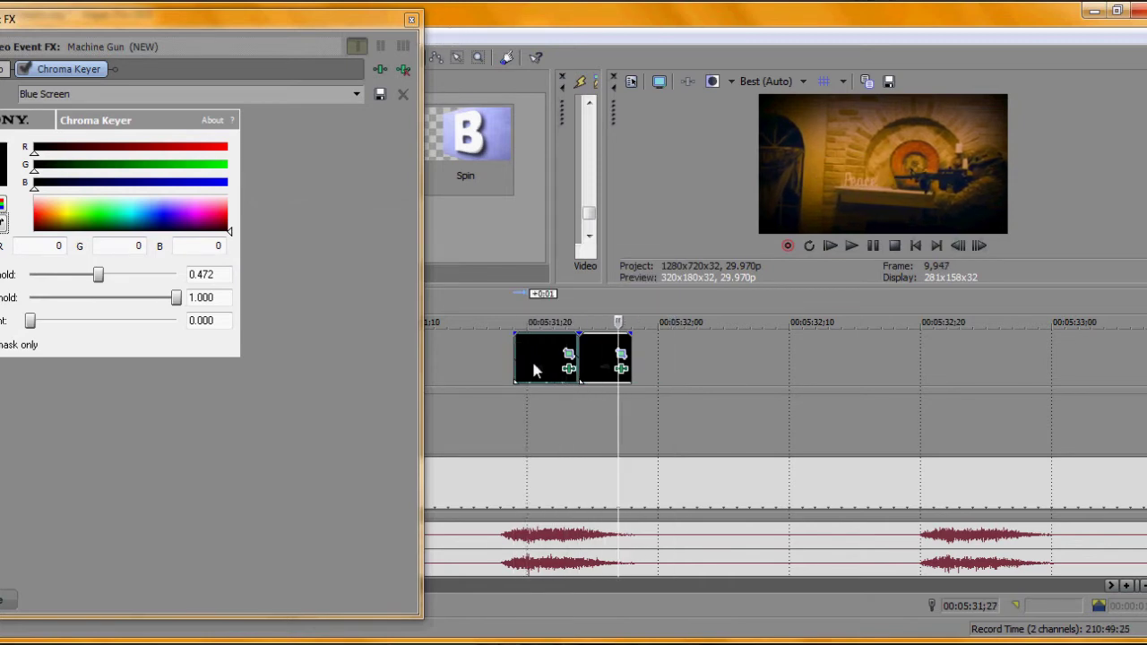
{"action": "double_click", "coordinate": [534, 367]}
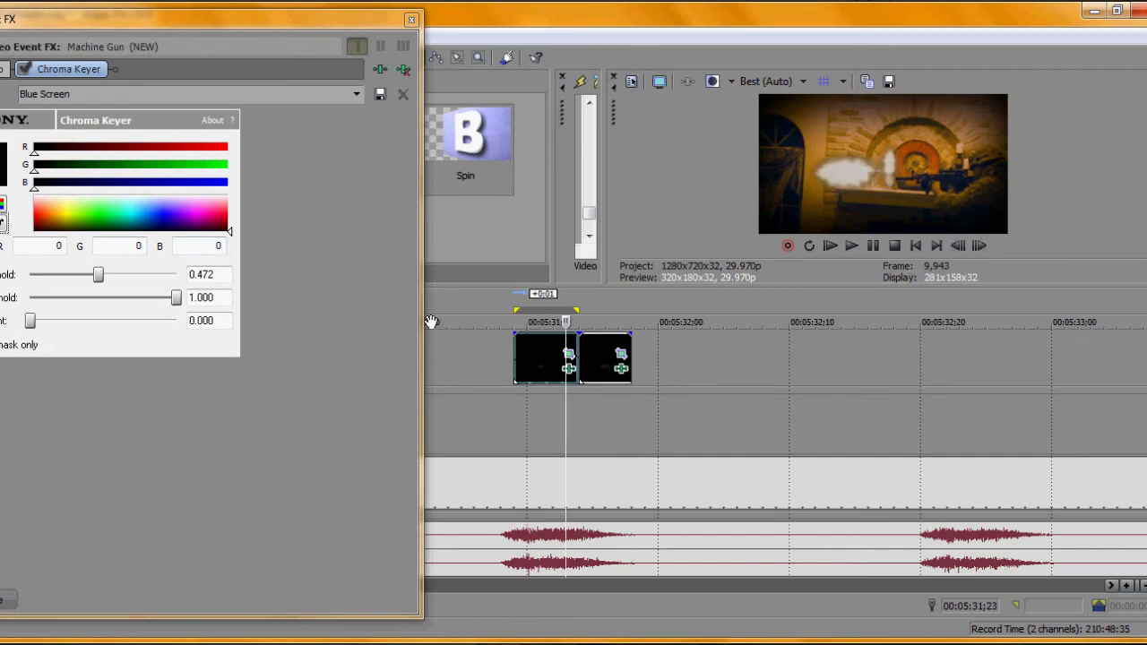
{"action": "left_click_drag", "start_coordinate": [98, 274], "coordinate": [75, 274]}
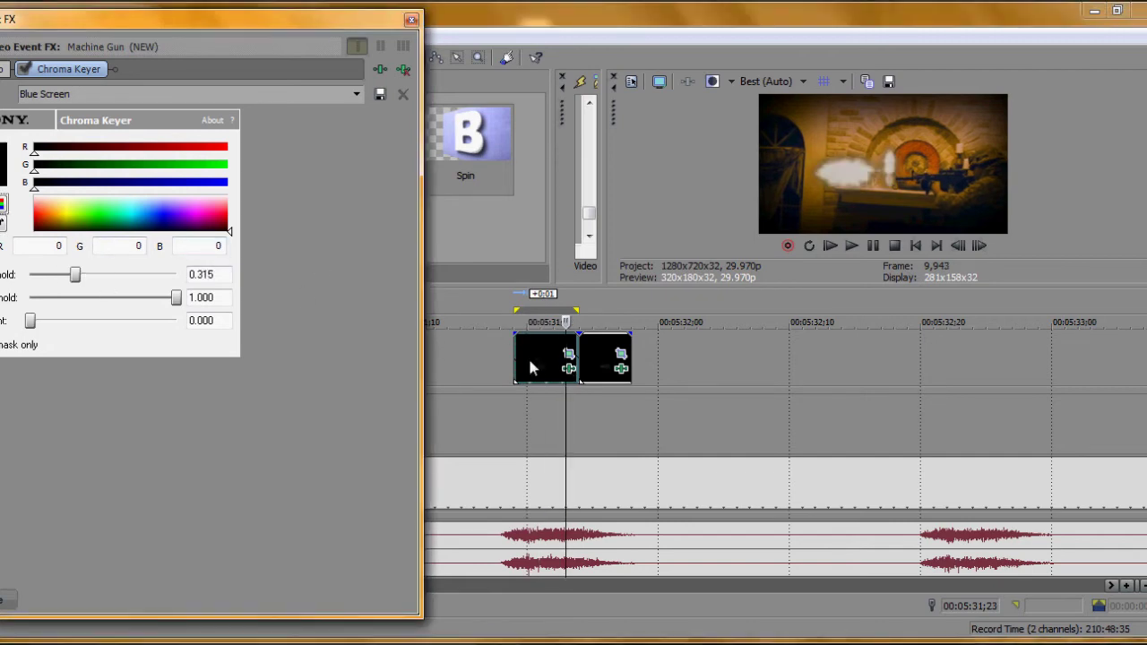
{"action": "left_click_drag", "start_coordinate": [515, 361], "coordinate": [533, 361]}
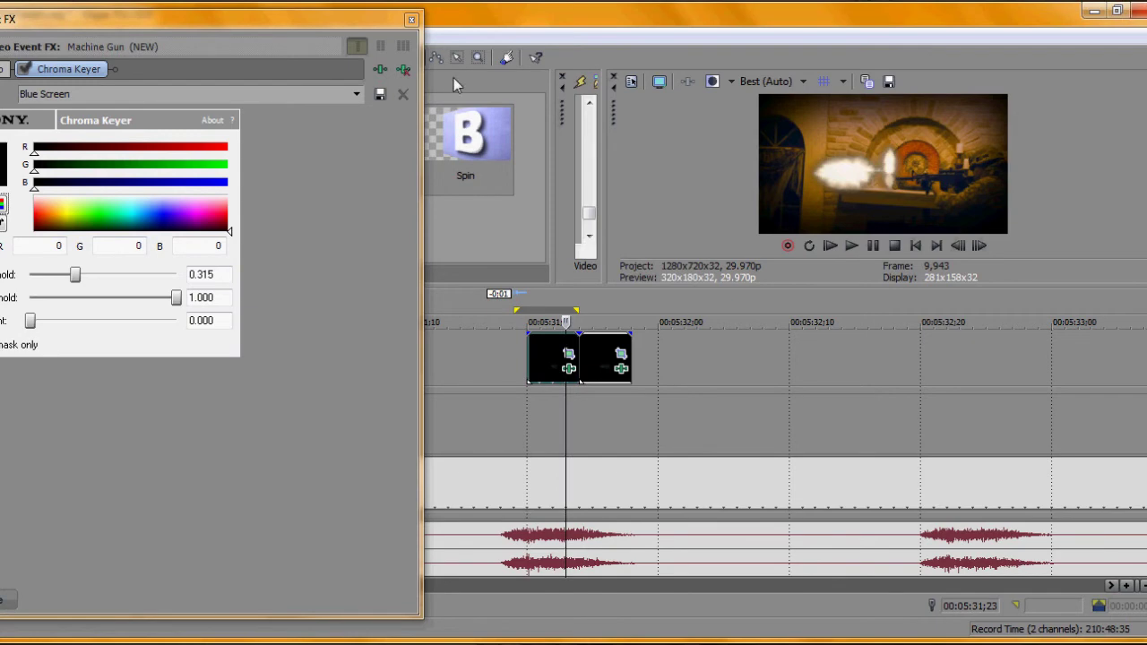
- Add Sony Gaussian Blur to the flash clip
{"action": "left_click", "coordinate": [381, 71]}
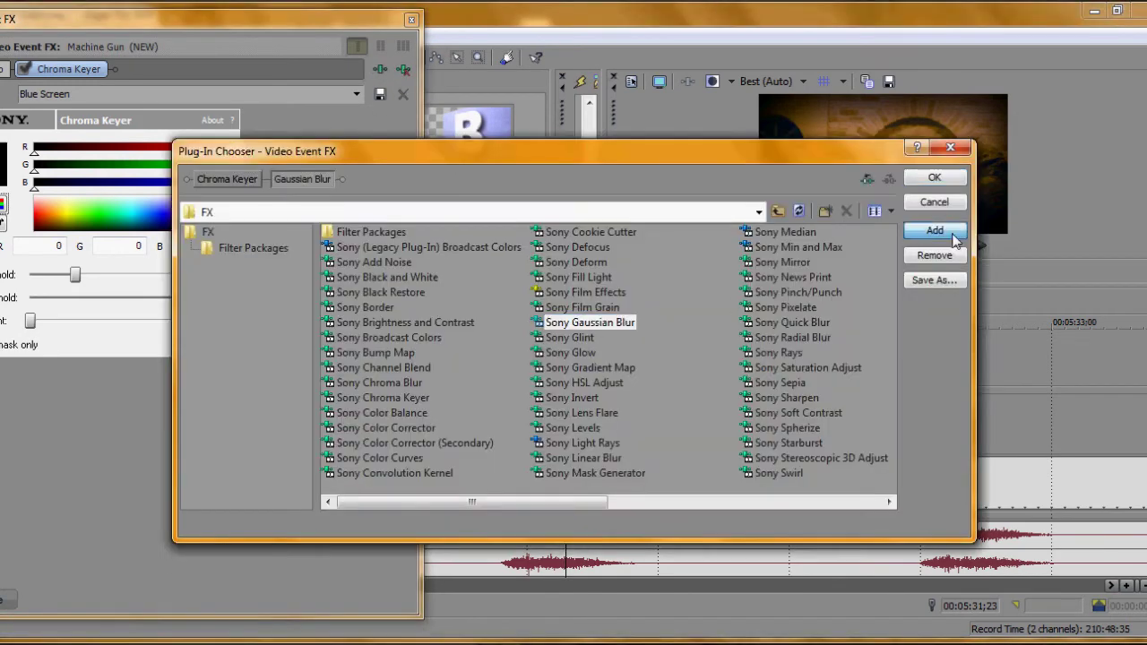
{"action": "left_click", "coordinate": [957, 233]}
{"action": "left_click", "coordinate": [935, 178]}
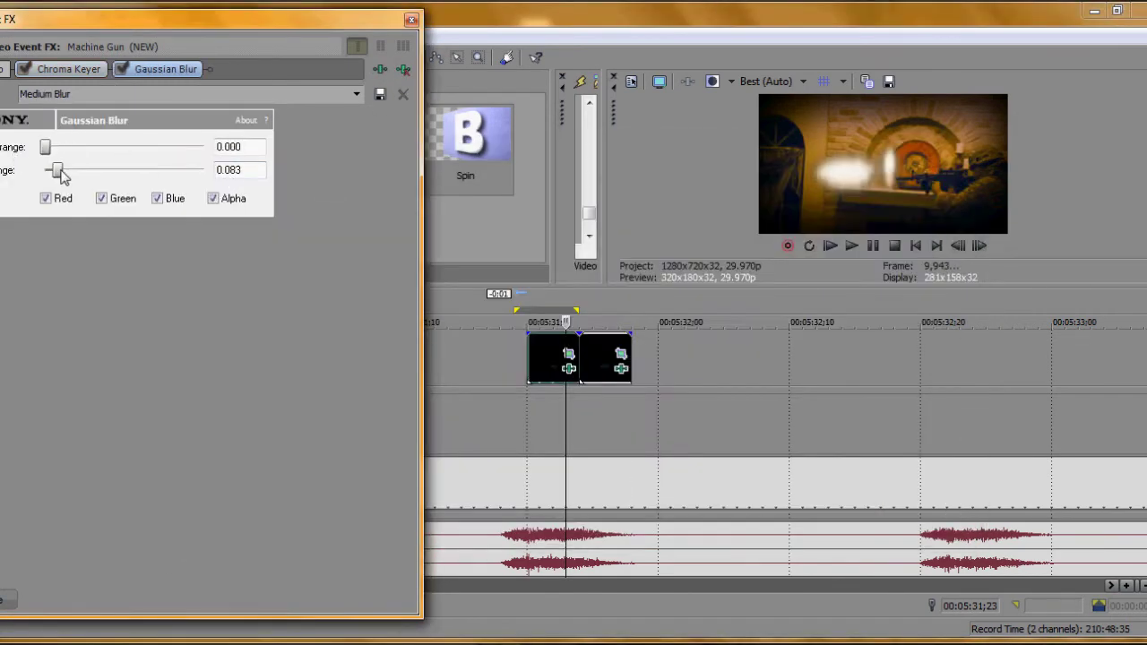
{"action": "left_click", "coordinate": [412, 17]}
- Copy the keyed flash clip and paste it later on the timeline
{"action": "right_click", "coordinate": [551, 354]}
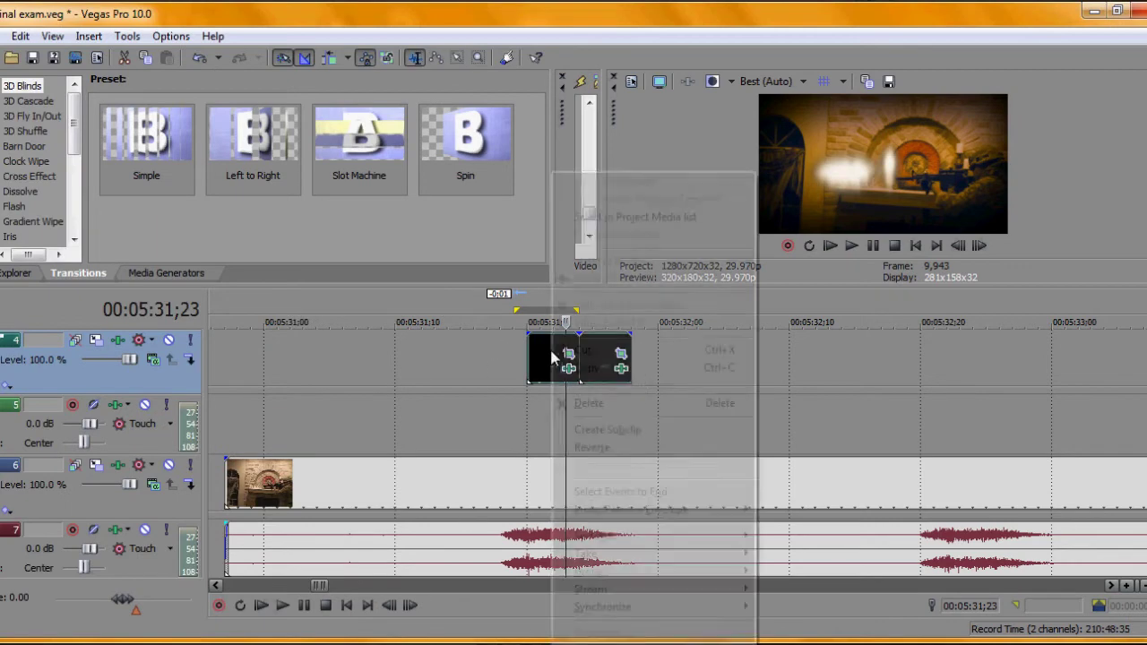
{"action": "left_click", "coordinate": [948, 421]}
{"action": "key", "text": "ctrl+v"}
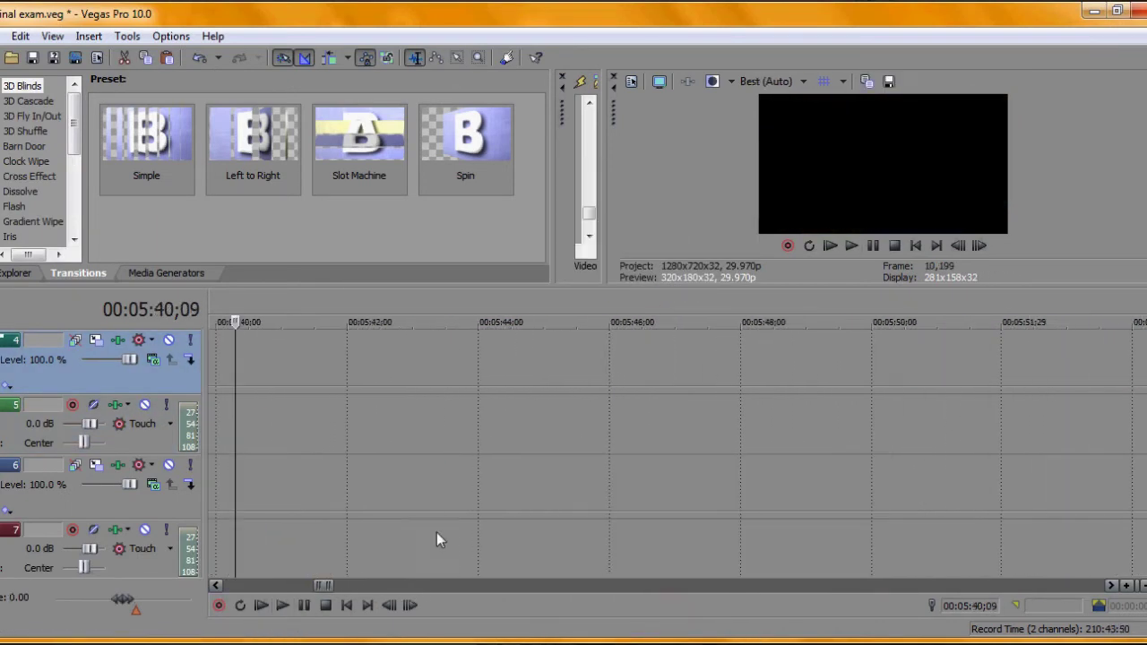
- Split the pasted clip at the playhead and shorten its first piece
{"action": "scroll", "coordinate": [601, 375], "scroll_direction": "up", "scroll_amount": 5}
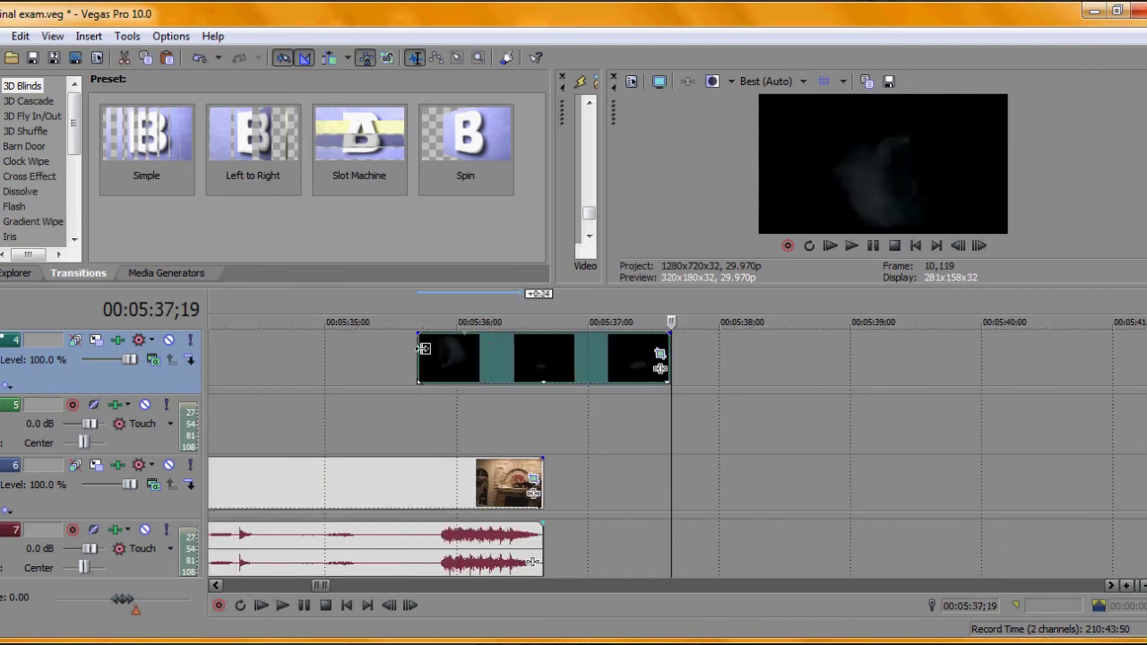
{"action": "left_click", "coordinate": [467, 374]}
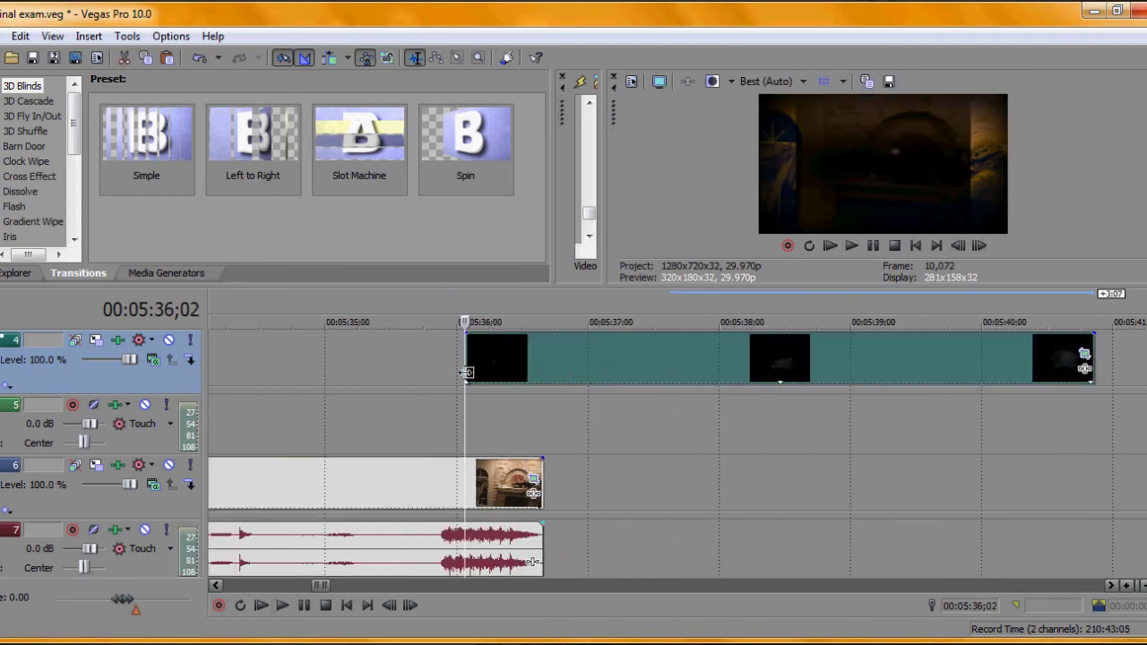
{"action": "left_click", "coordinate": [281, 608]}
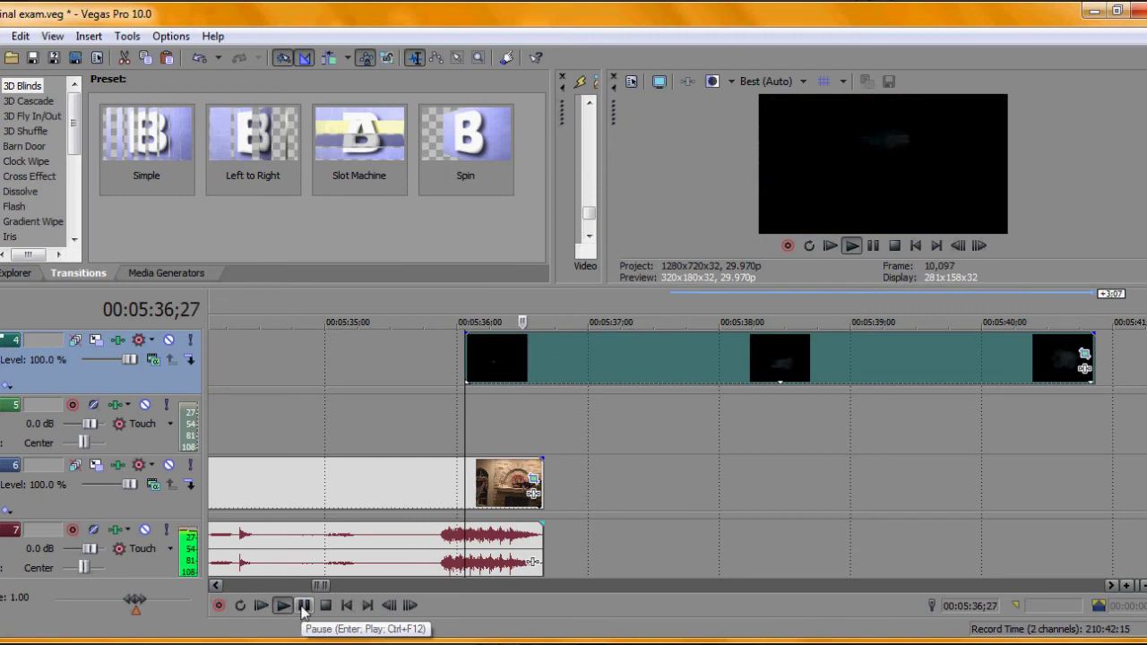
{"action": "key", "text": "s"}
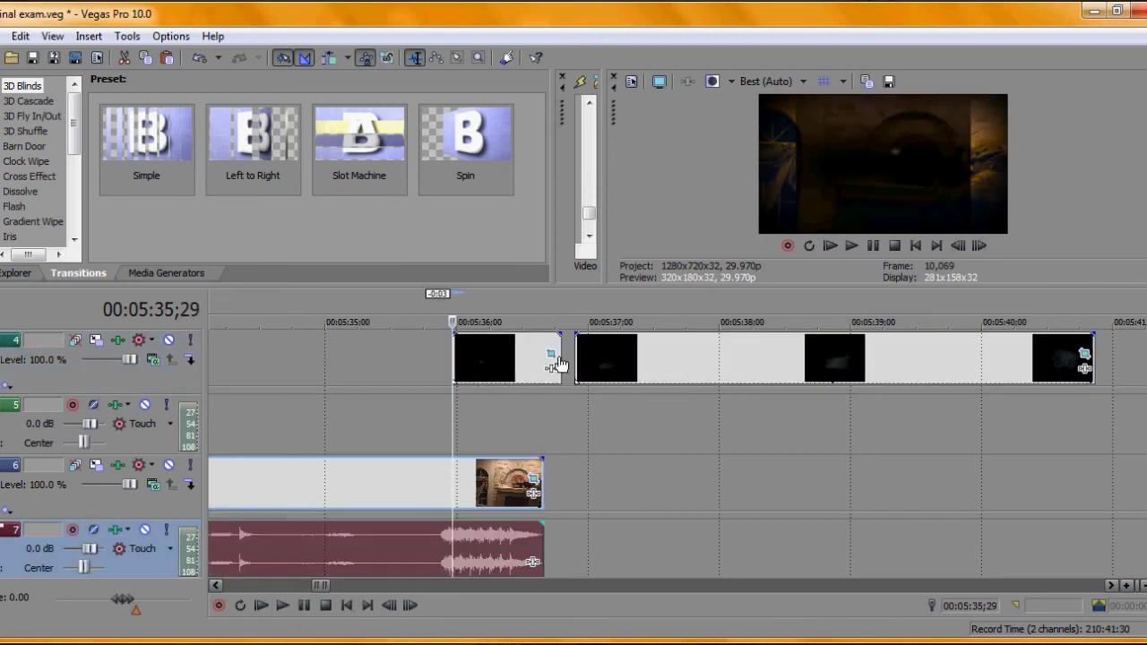
{"action": "left_click_drag", "start_coordinate": [558, 353], "coordinate": [538, 346]}
- Reposition the shortened piece's Pan/Crop window, then close it
{"action": "left_click", "coordinate": [530, 352]}
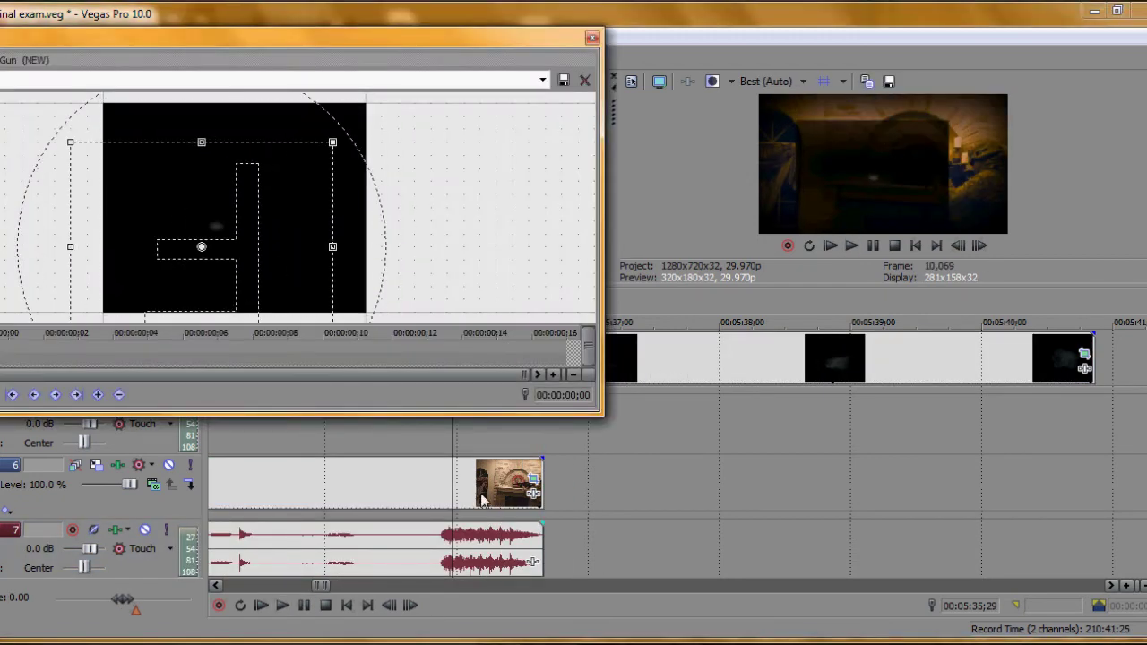
{"action": "left_click_drag", "start_coordinate": [511, 15], "coordinate": [756, 395]}
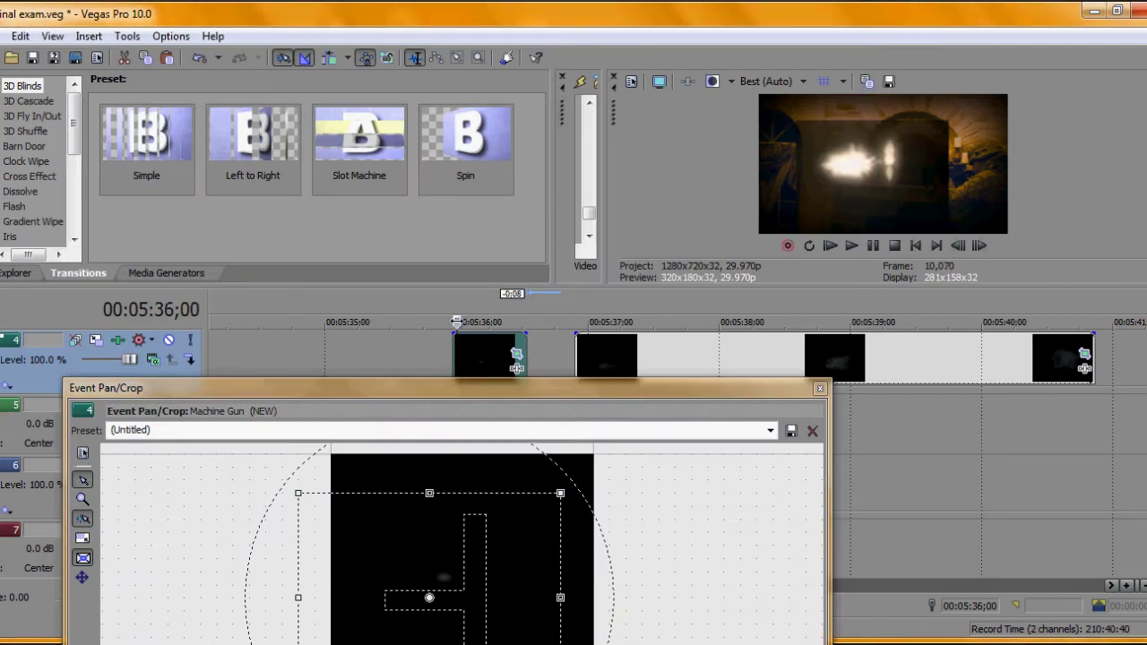
{"action": "mouse_move", "coordinate": [510, 399]}
{"action": "left_mouse_down"}
{"action": "mouse_move", "coordinate": [480, 7]}
{"action": "mouse_move", "coordinate": [479, 20]}
{"action": "left_mouse_up"}
{"action": "left_click", "coordinate": [794, 53]}
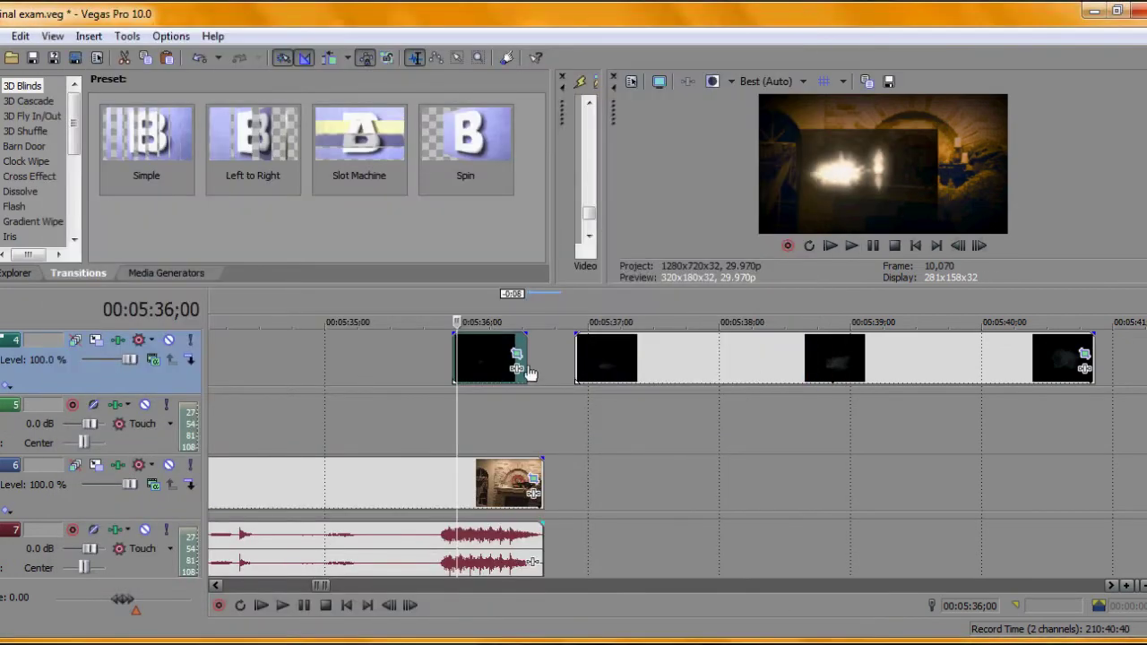
- Add Chroma Keyer and Gaussian Blur to the piece and view the blur settings
{"action": "left_click", "coordinate": [518, 371]}
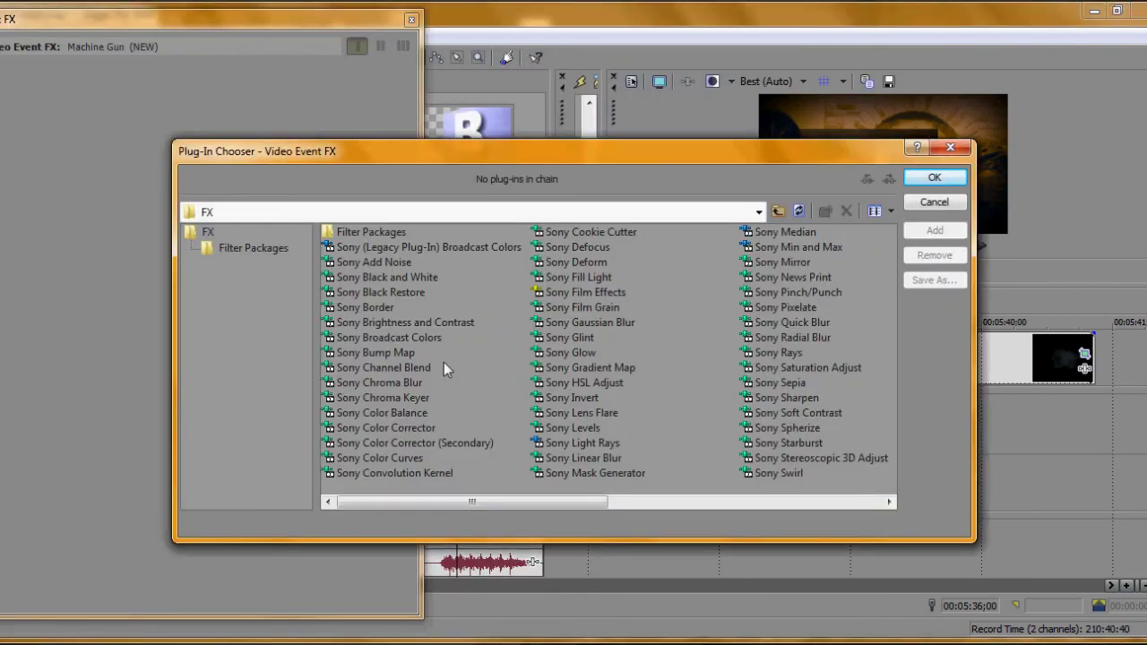
{"action": "key", "text": "Return"}
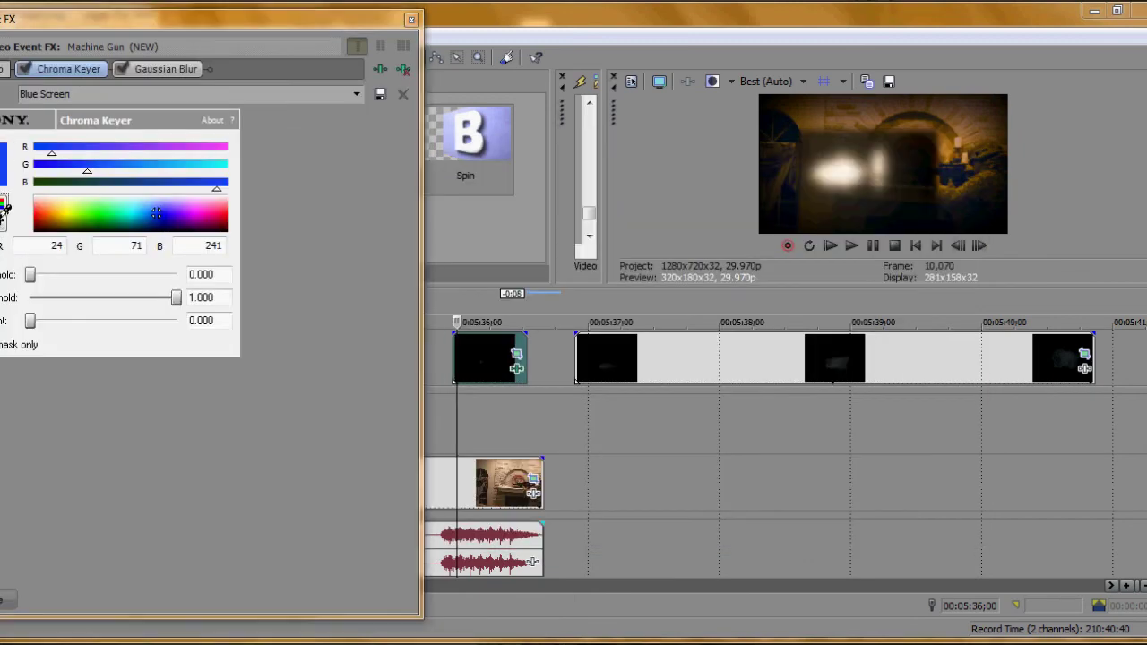
{"action": "left_click", "coordinate": [165, 69]}
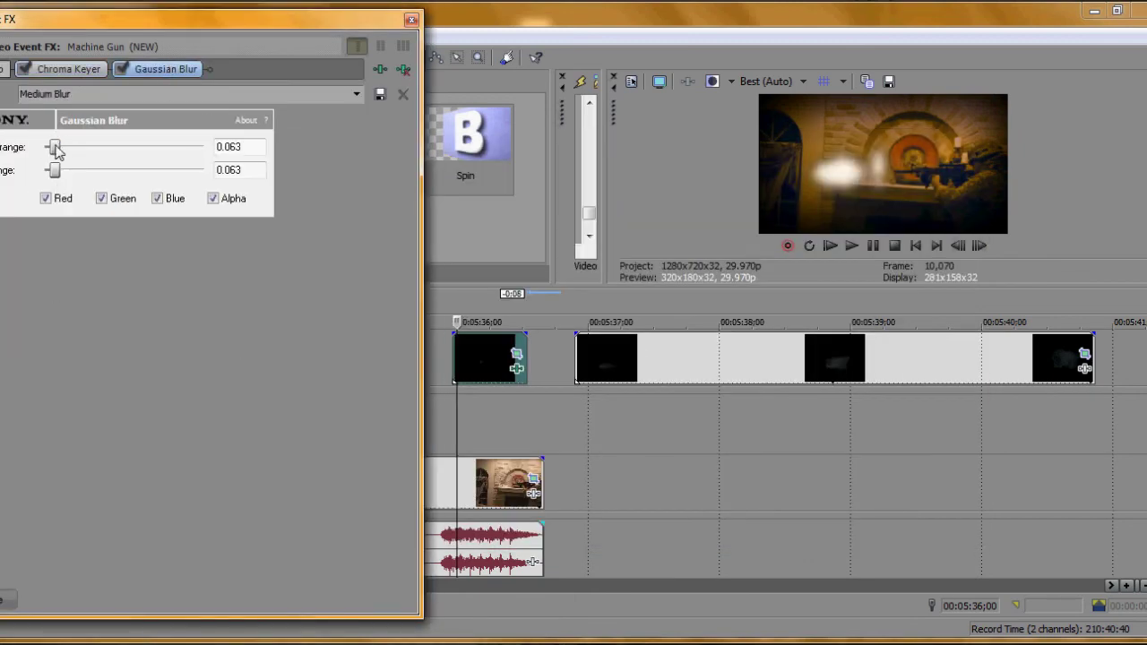